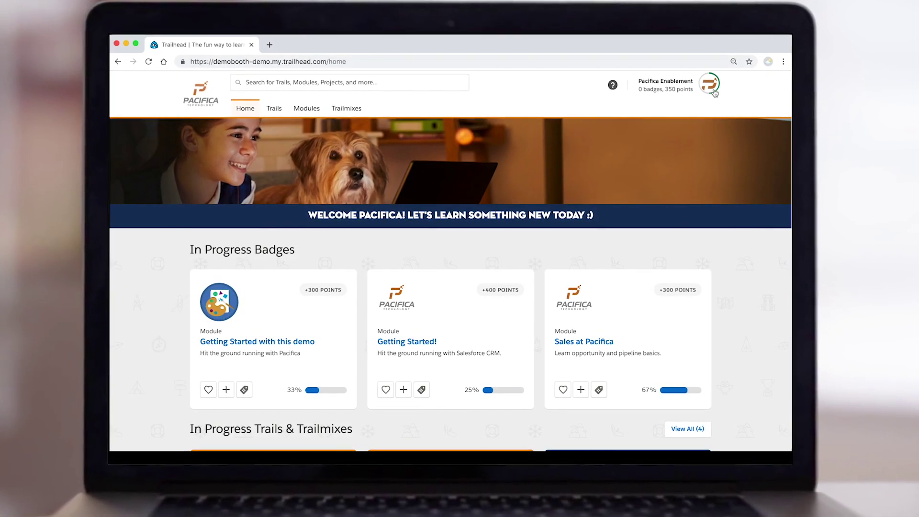
# Open Trailmaker from the profile avatar menu to view the three imported modules.
pyautogui.click(712, 86)
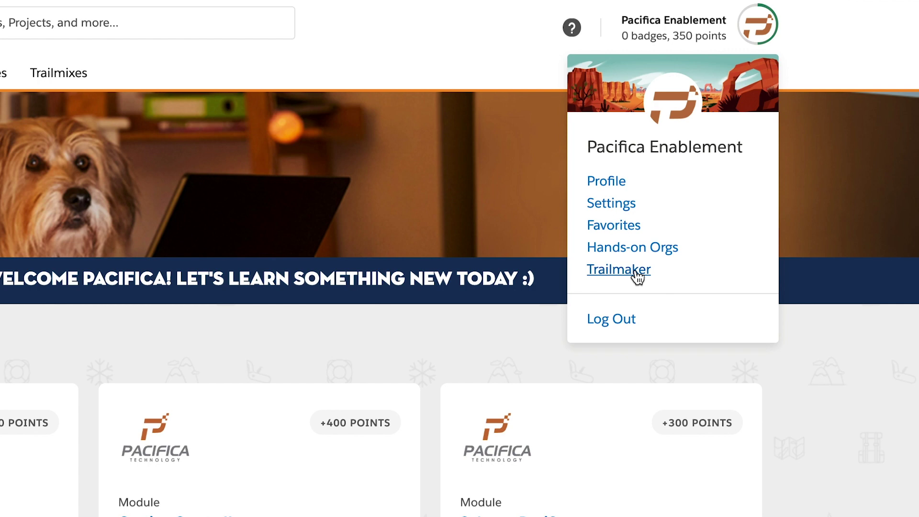
pyautogui.click(619, 270)
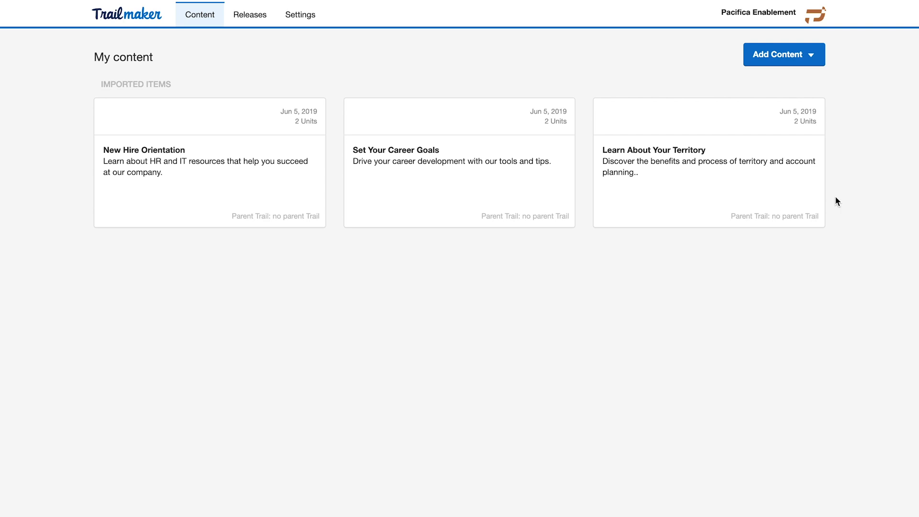
# Open the Add Content menu showing the trail, module and upload choices.
pyautogui.click(821, 62)
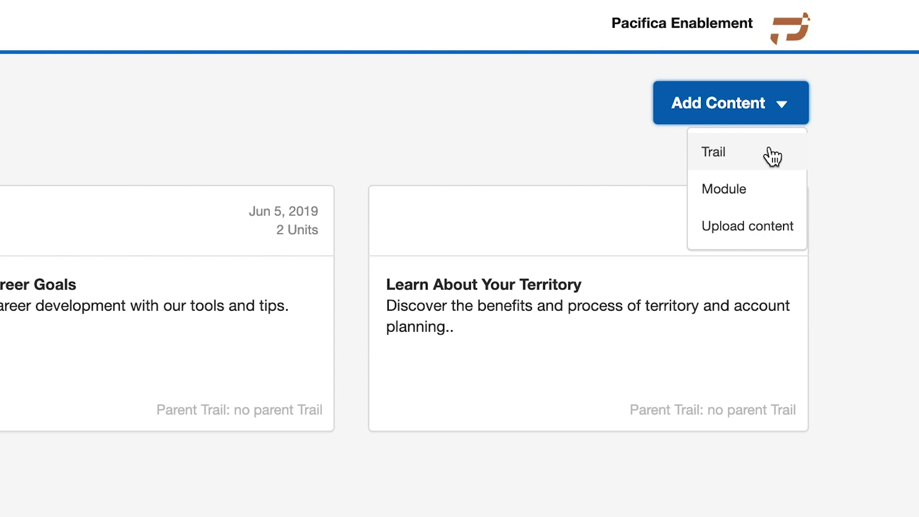
# Create the 'Path to Success at Pacifica' trail with its description and Admin, Business User, Developer roles.
pyautogui.click(773, 157)
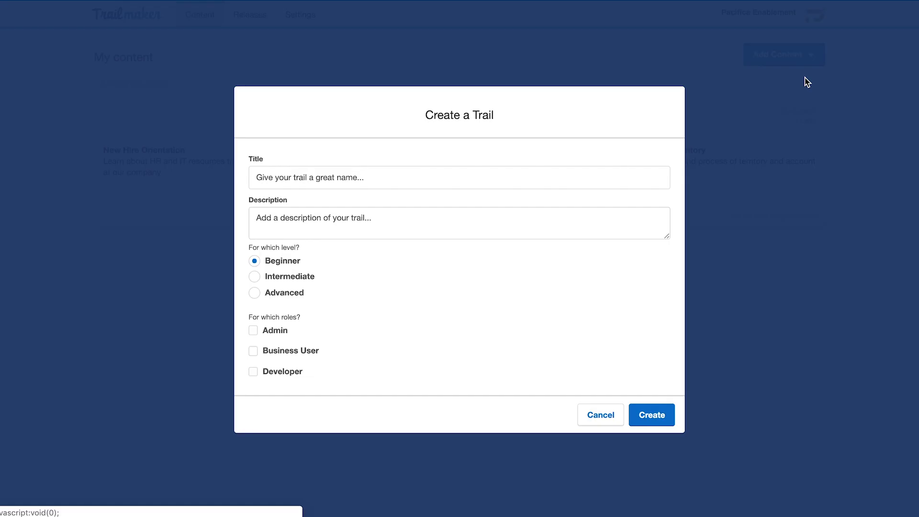
pyautogui.write('Path to Success at Pa')
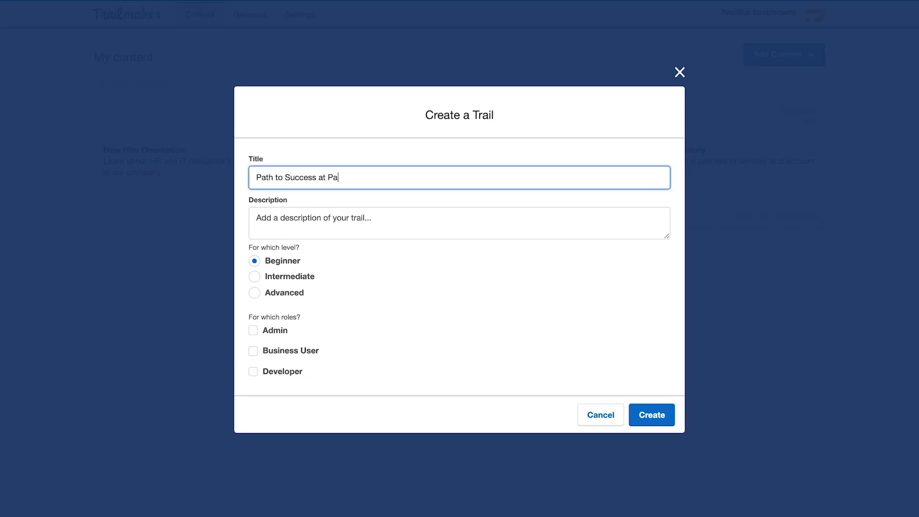
pyautogui.write('cifica')
pyautogui.press('Tab')
pyautogui.write('Learn how to navigate and learn the ropes during your first 90 day journey')
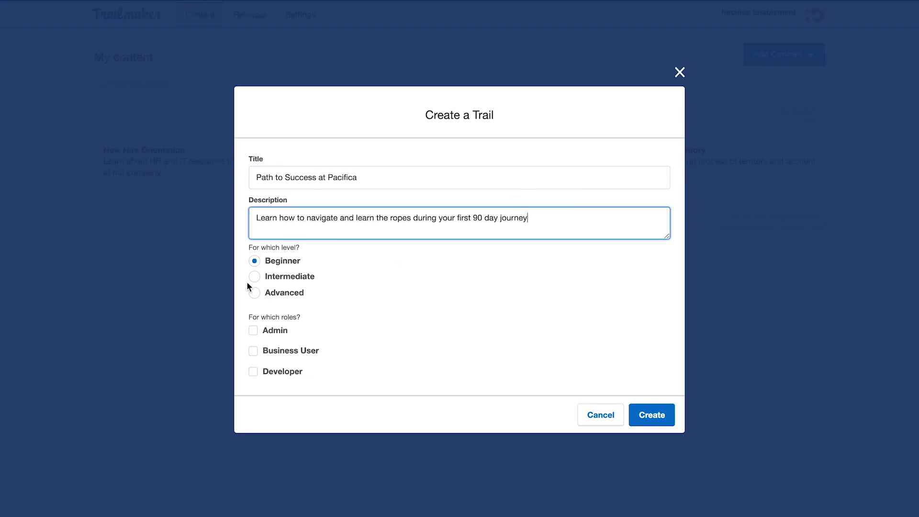
pyautogui.click(253, 331)
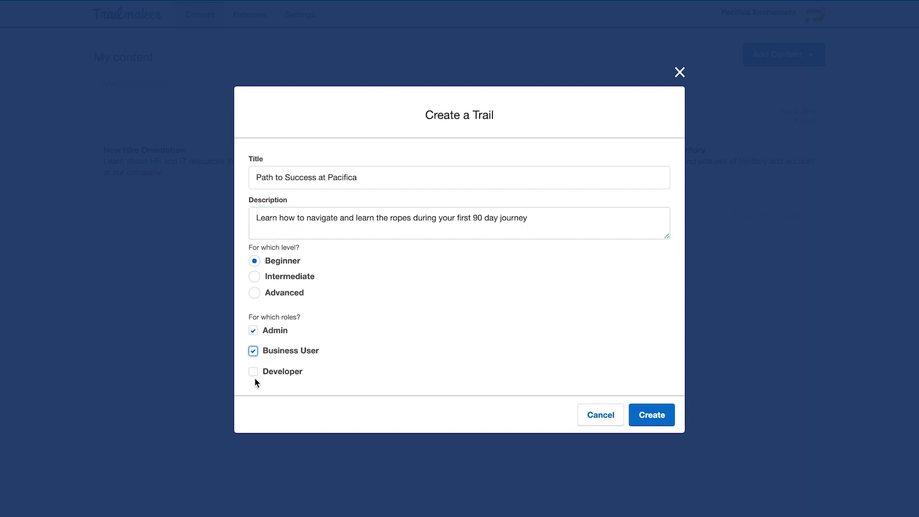
pyautogui.click(634, 416)
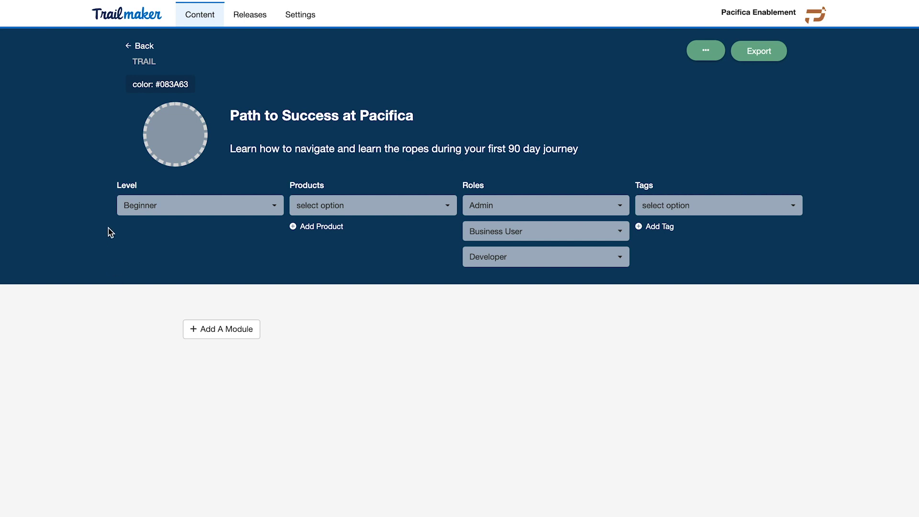
# Make the trail orange (#FB9E00) and set the pasted Pacifica badge URL as its badge.
pyautogui.click(154, 90)
pyautogui.click(192, 126)
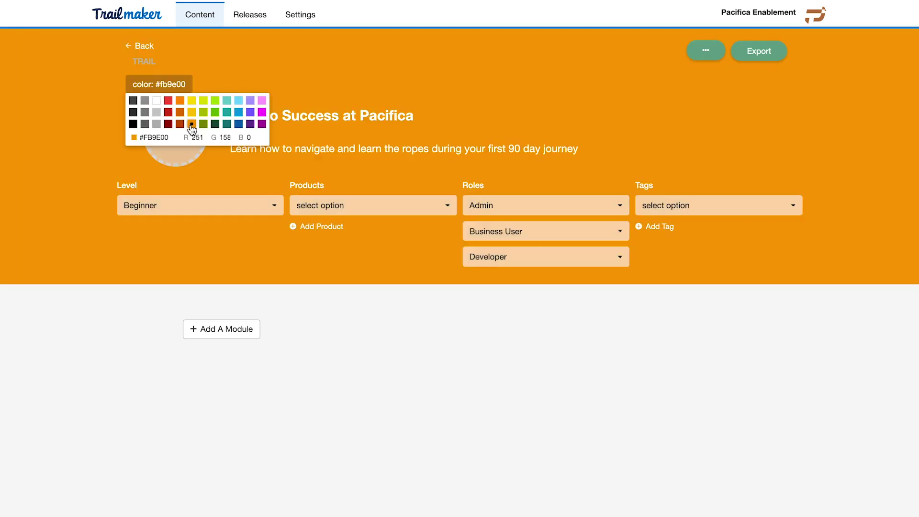
pyautogui.click(185, 148)
pyautogui.hotkey('ctrl', 'v')
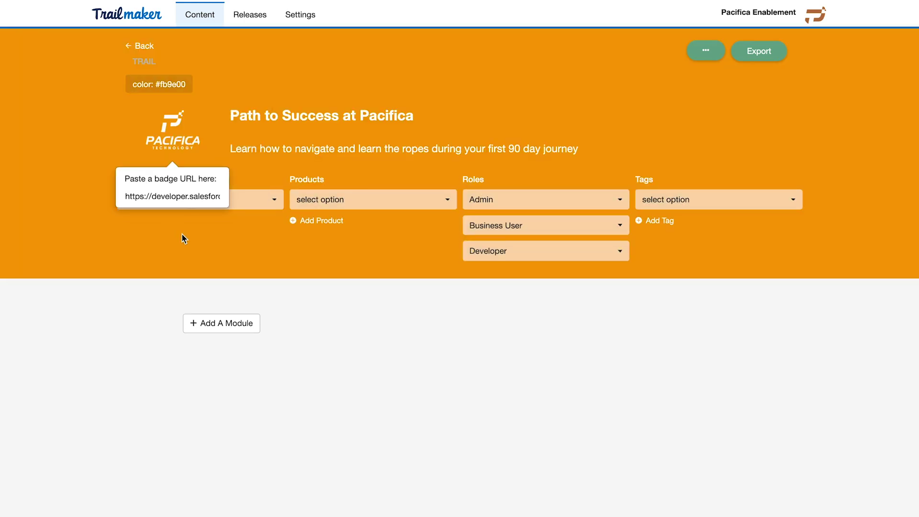
pyautogui.click(182, 233)
# Set the trail's product to General and its tag to General.
pyautogui.click(330, 199)
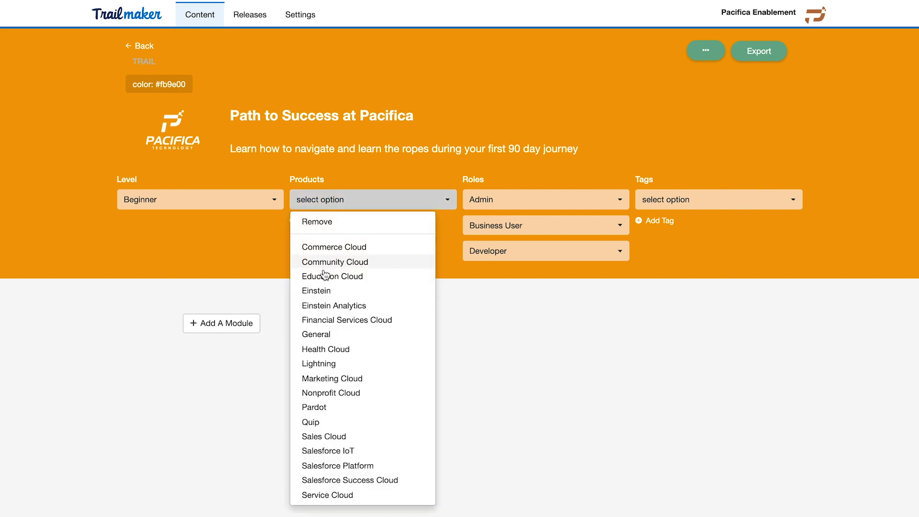
pyautogui.click(324, 336)
pyautogui.click(709, 204)
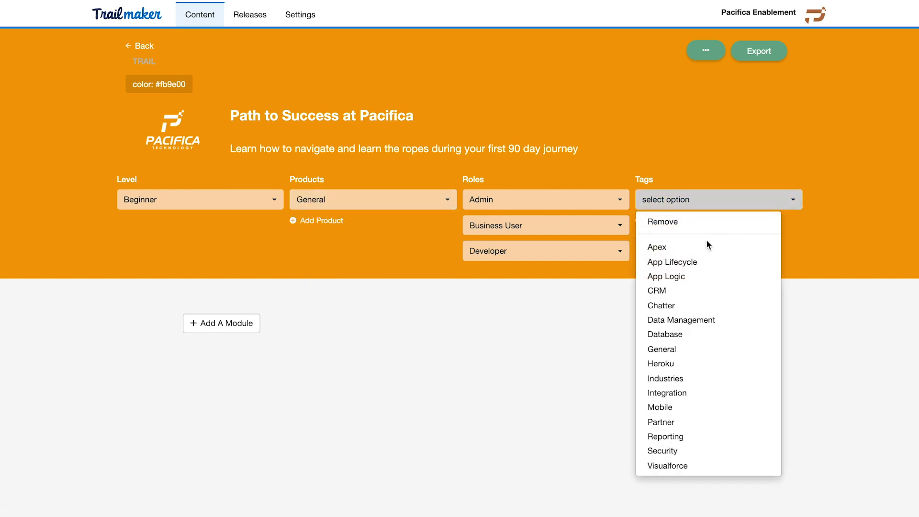
pyautogui.click(694, 351)
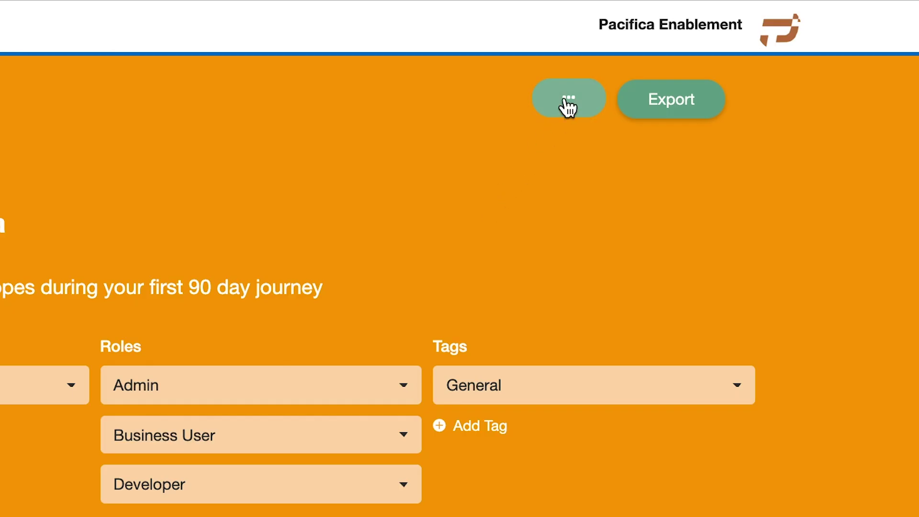
# Change the trail ID to path-to-success-at-pacifica-vm in Advanced Settings, then return to My content.
pyautogui.click(706, 55)
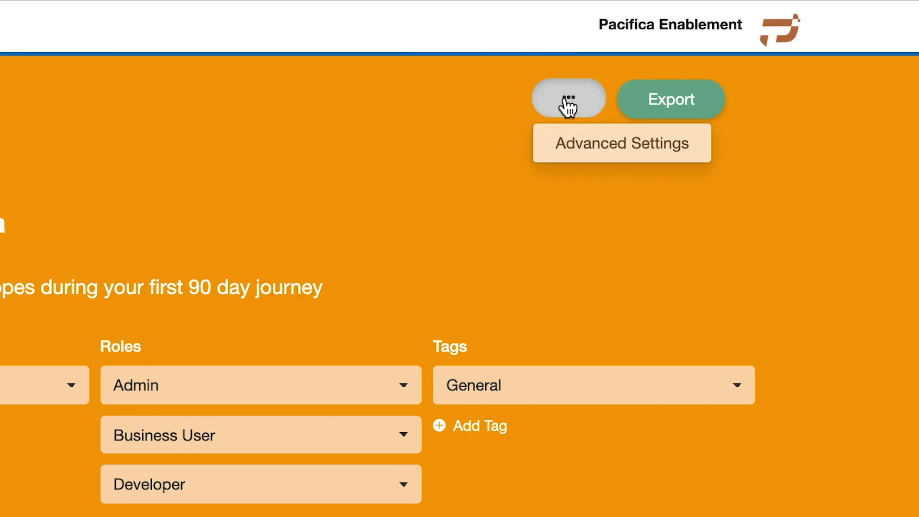
pyautogui.click(594, 149)
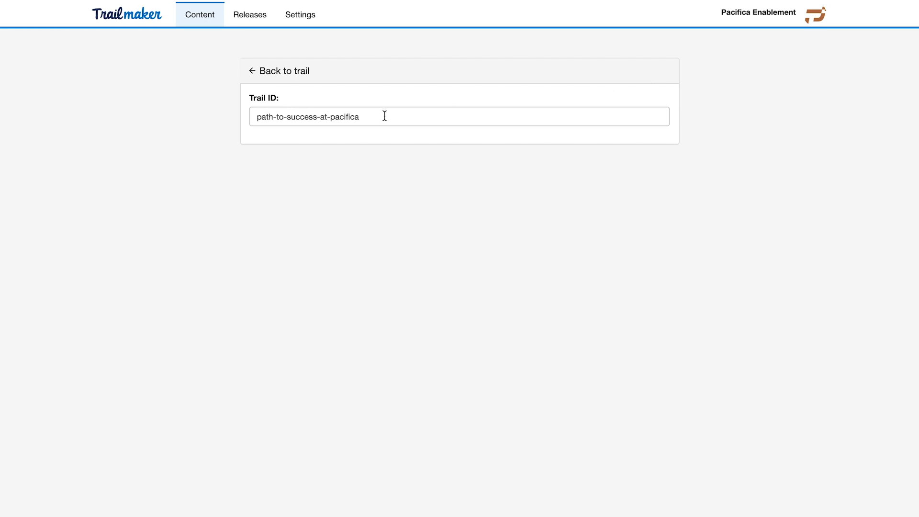
pyautogui.click(384, 116)
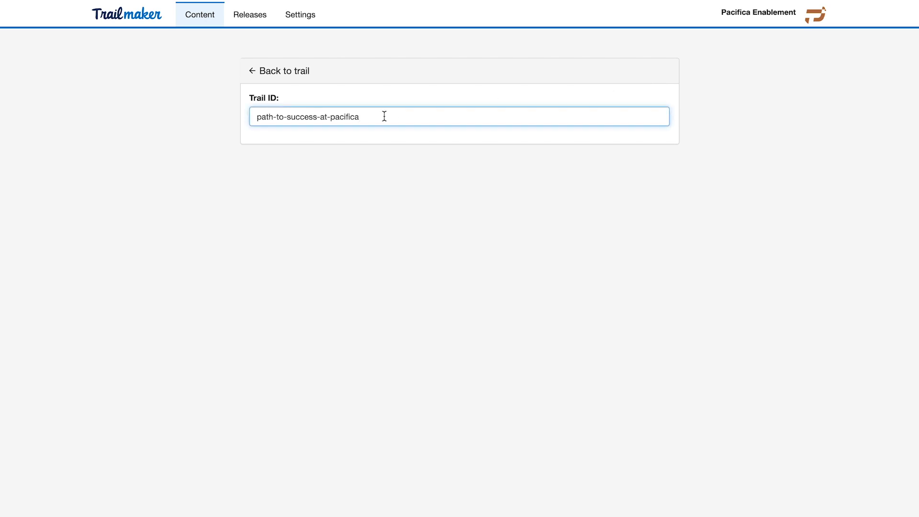
pyautogui.write('-vm')
pyautogui.click(260, 71)
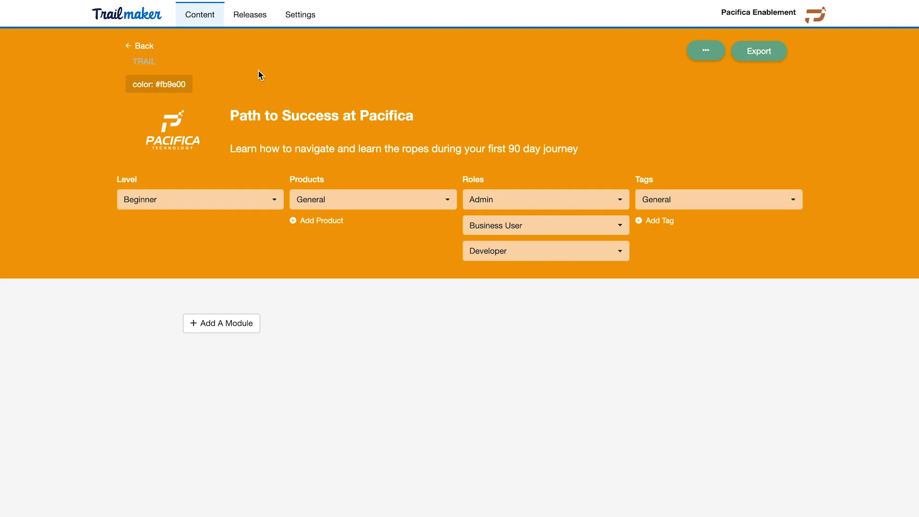
pyautogui.click(141, 47)
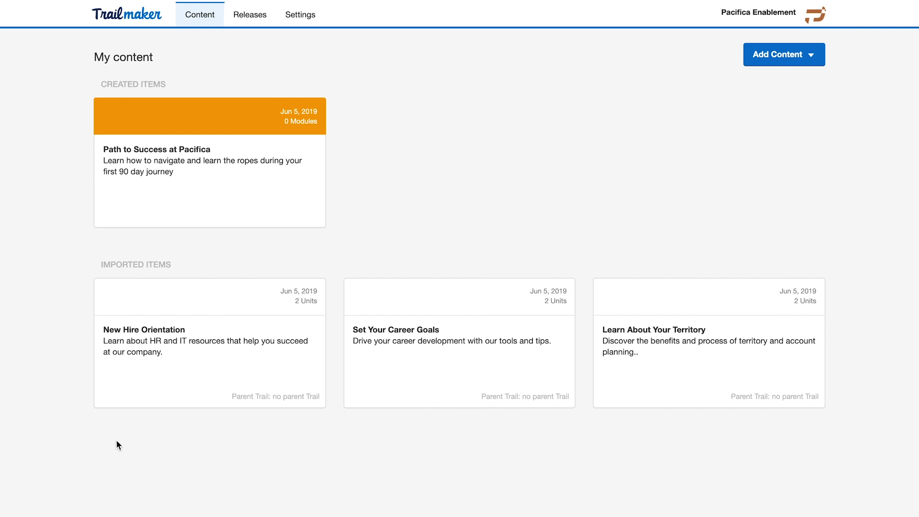
# Use Add To Trail on each of the three imported module cards, choosing Path to Success at Pacifica.
pyautogui.moveTo(209, 343)
pyautogui.click(187, 336)
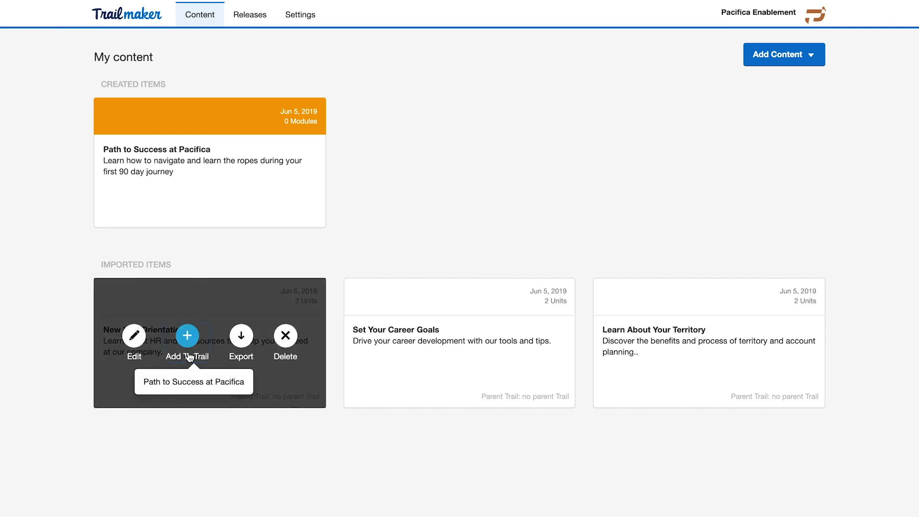
pyautogui.click(198, 390)
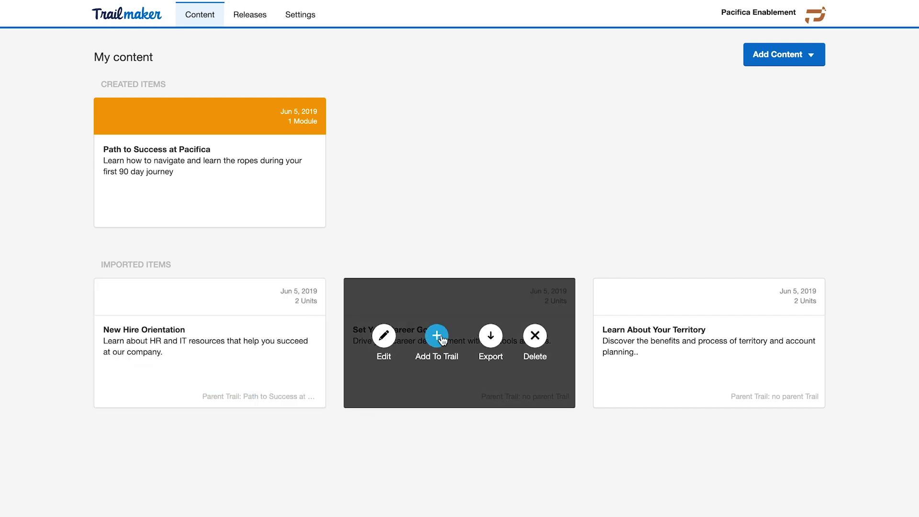
pyautogui.click(439, 338)
pyautogui.click(438, 381)
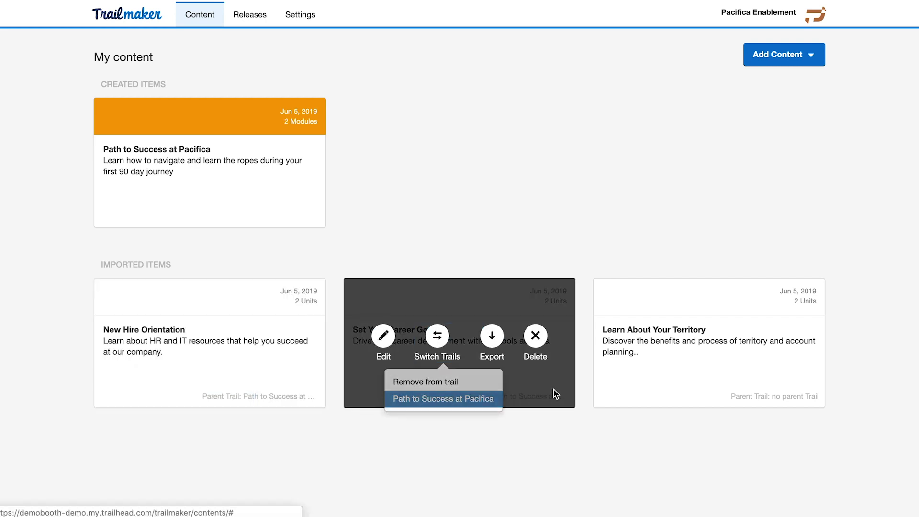
pyautogui.click(686, 336)
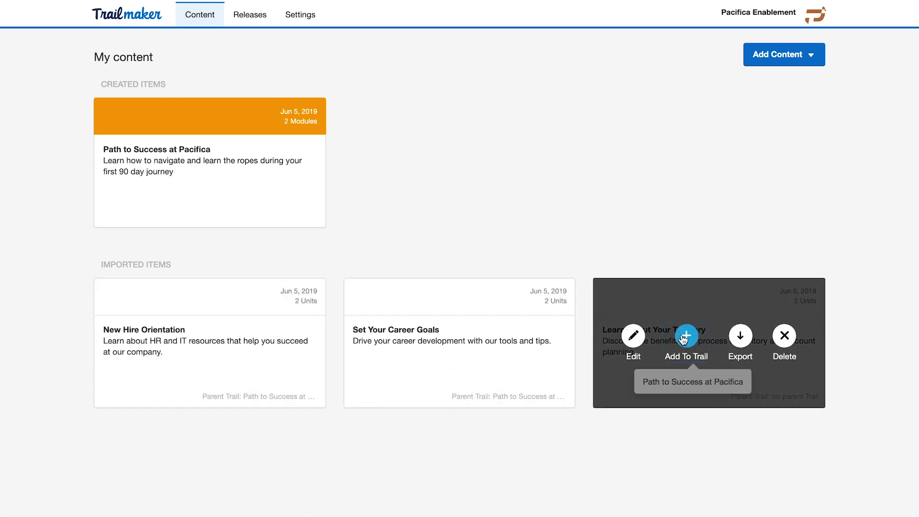
pyautogui.click(689, 382)
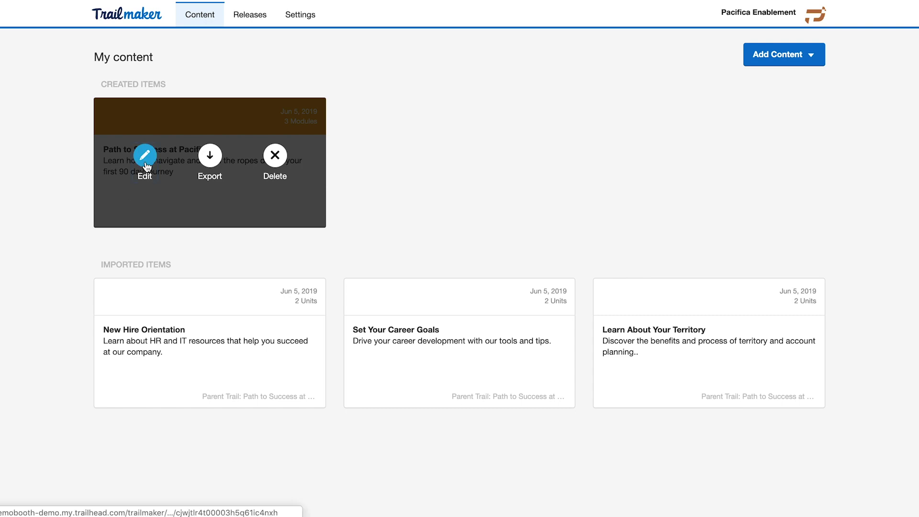
# Reopen the Path to Success at Pacifica trail for editing and bring up its Export options.
pyautogui.click(144, 157)
pyautogui.scroll(-1, 97, 208)
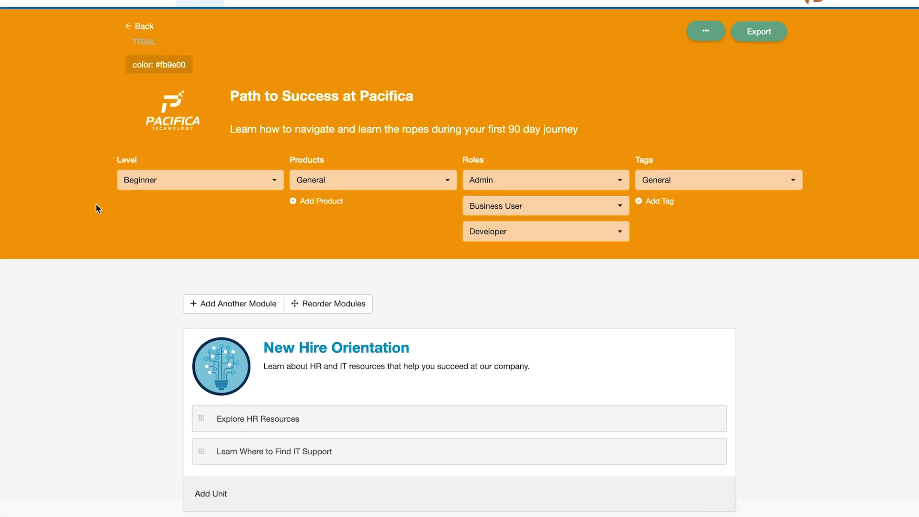
pyautogui.scroll(-2, 96, 208)
pyautogui.scroll(-2, 97, 208)
pyautogui.scroll(-3, 96, 208)
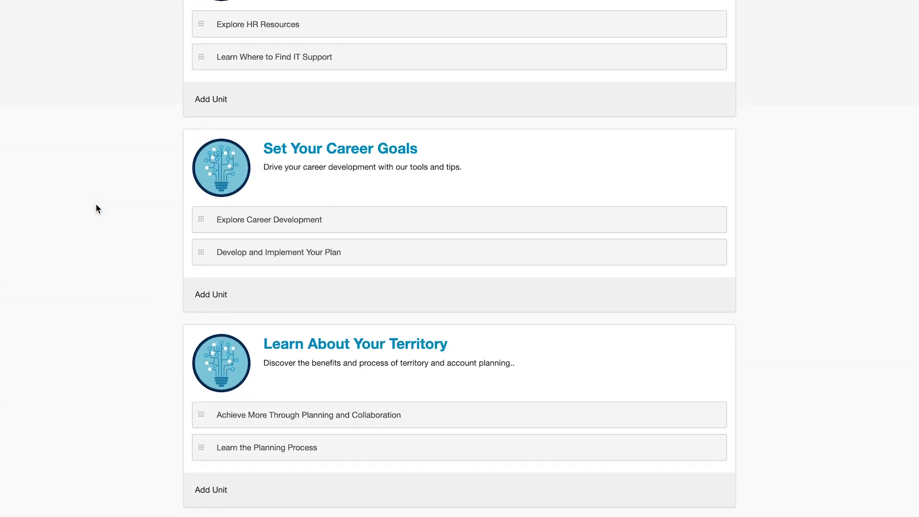
pyautogui.scroll(2, 96, 208)
pyautogui.scroll(3, 96, 208)
pyautogui.scroll(3, 95, 209)
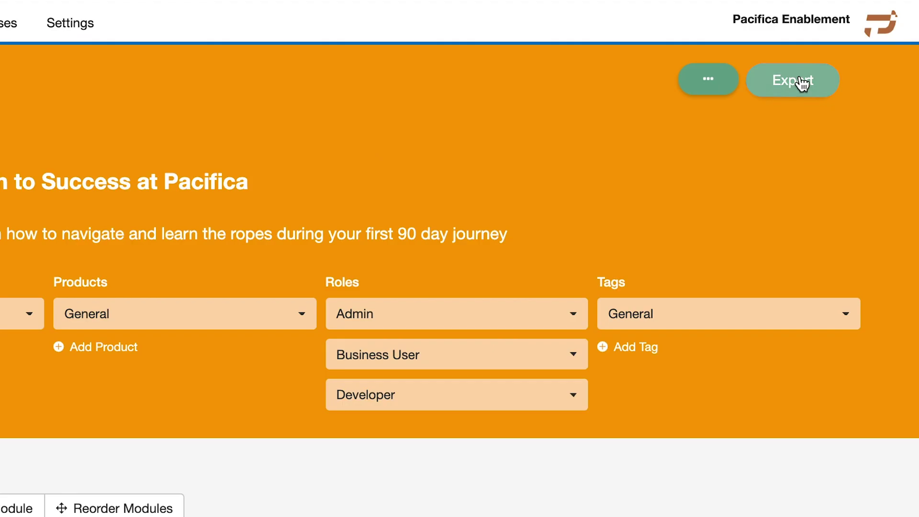
pyautogui.click(761, 52)
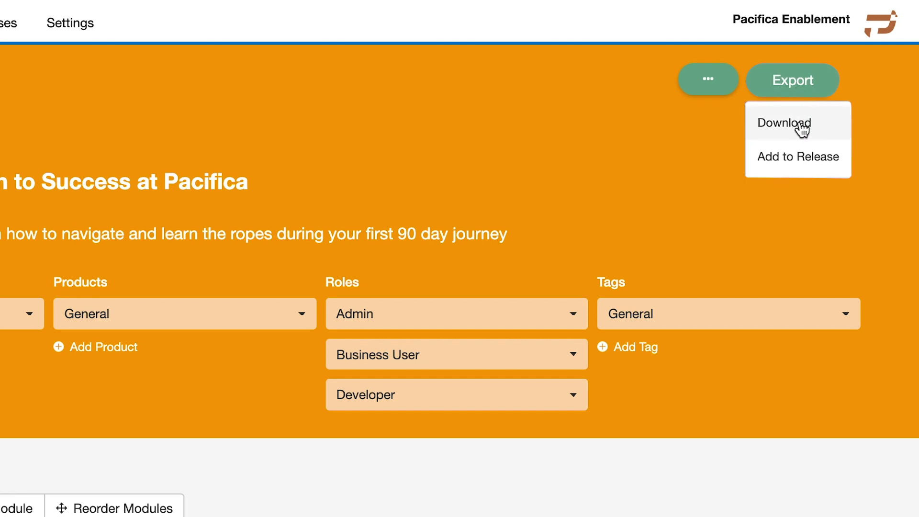